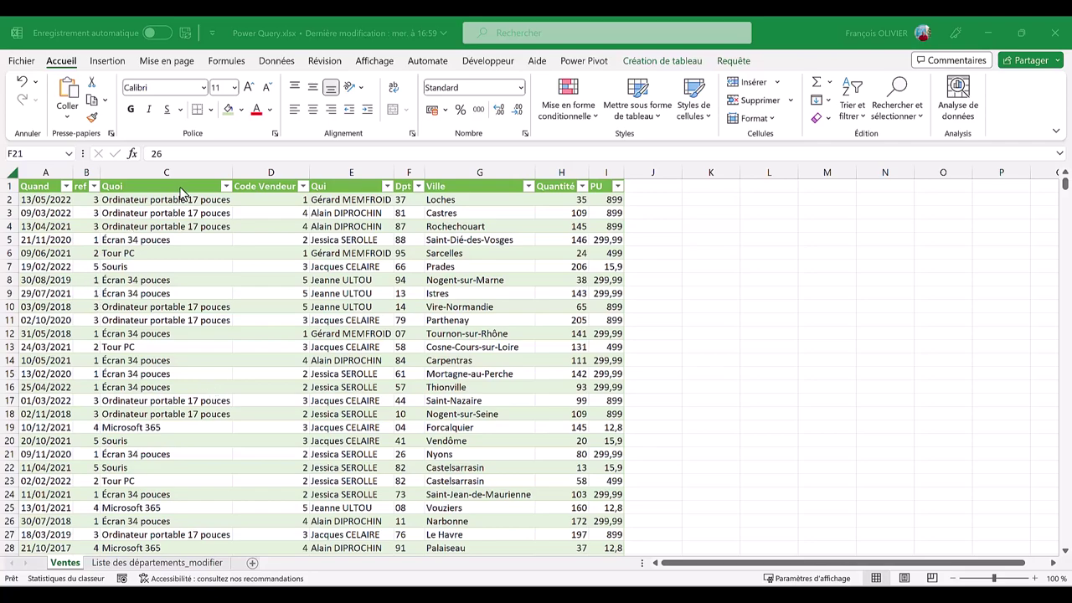
Step: Open the Ventes query for editing via Requête > Modifier in the Power Query editor
{"action": "left_click", "coordinate": [730, 64]}
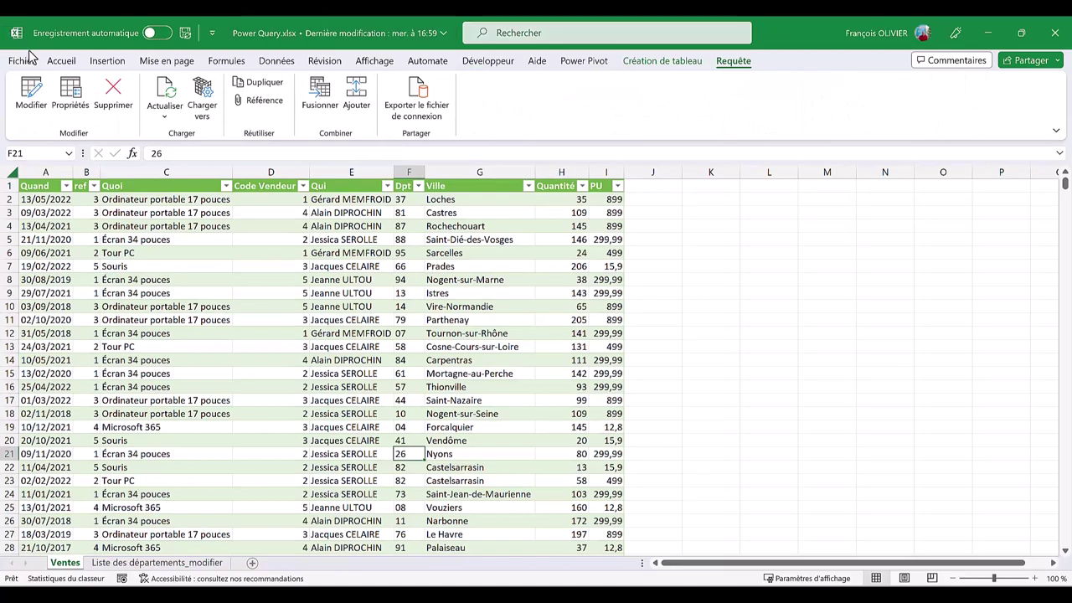
{"action": "left_click", "coordinate": [27, 99]}
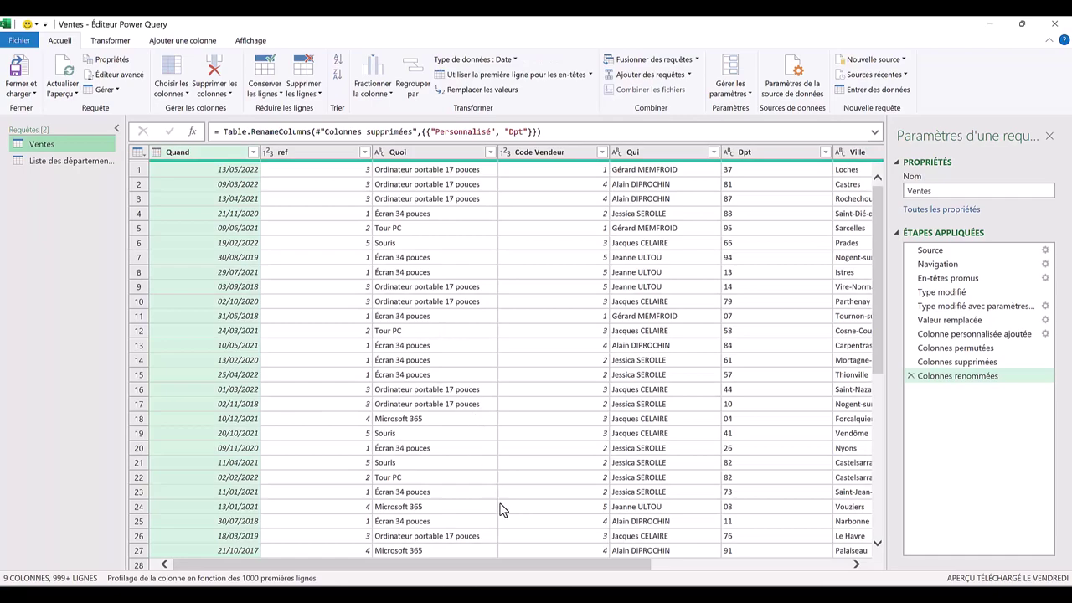
{"action": "mouse_move", "coordinate": [496, 565]}
{"action": "left_mouse_down"}
{"action": "mouse_move", "coordinate": [695, 568]}
{"action": "mouse_move", "coordinate": [777, 551]}
{"action": "left_mouse_up"}
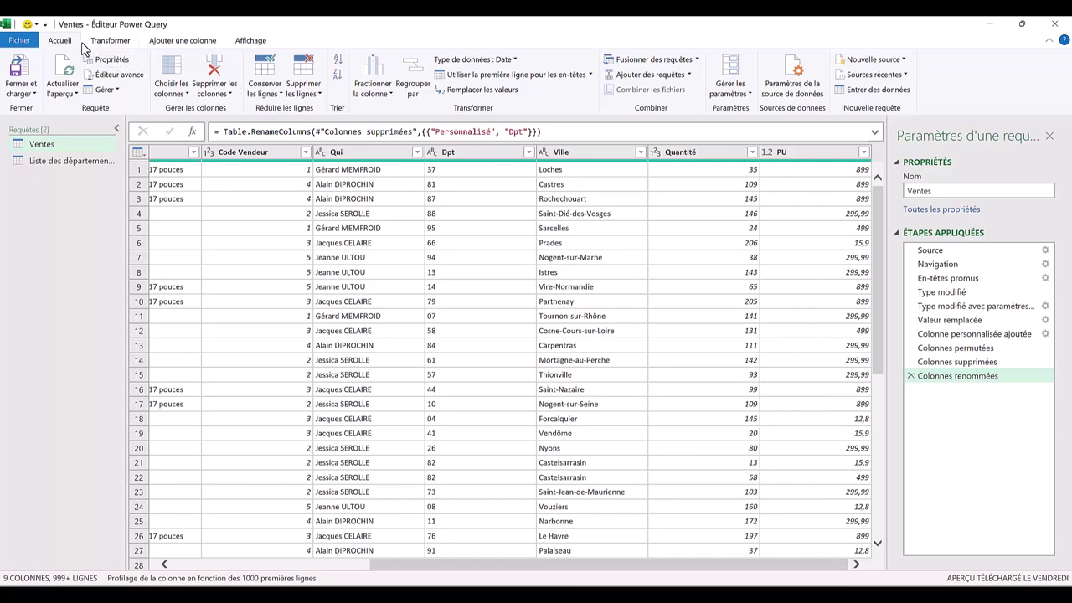
Step: Start a Colonne personnalisée from Ajouter une colonne and name it 'Calcul Prix Total'
{"action": "left_click", "coordinate": [184, 41]}
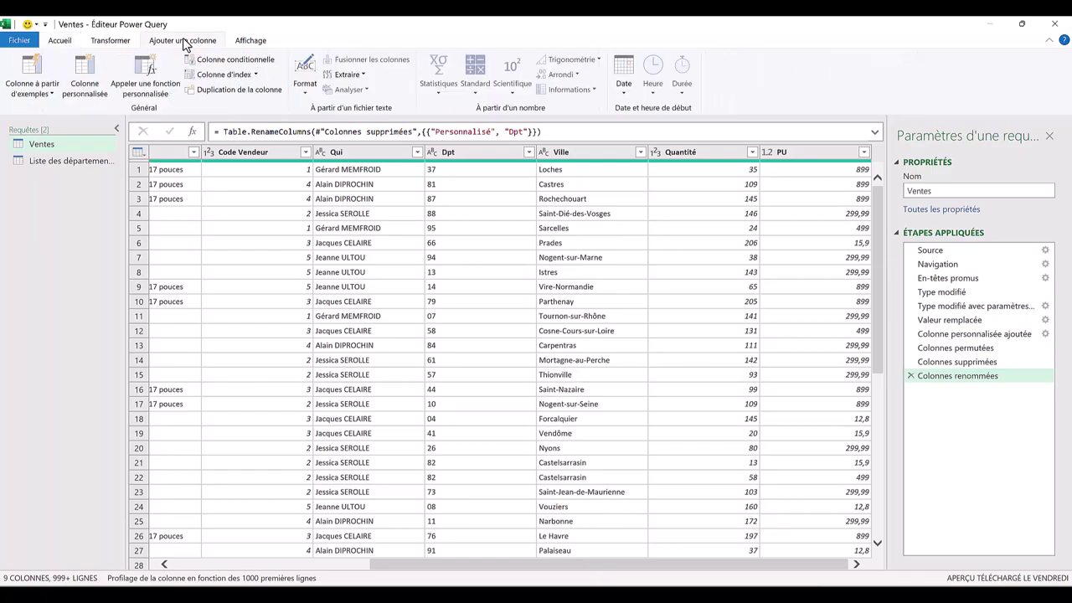
{"action": "left_click", "coordinate": [87, 69]}
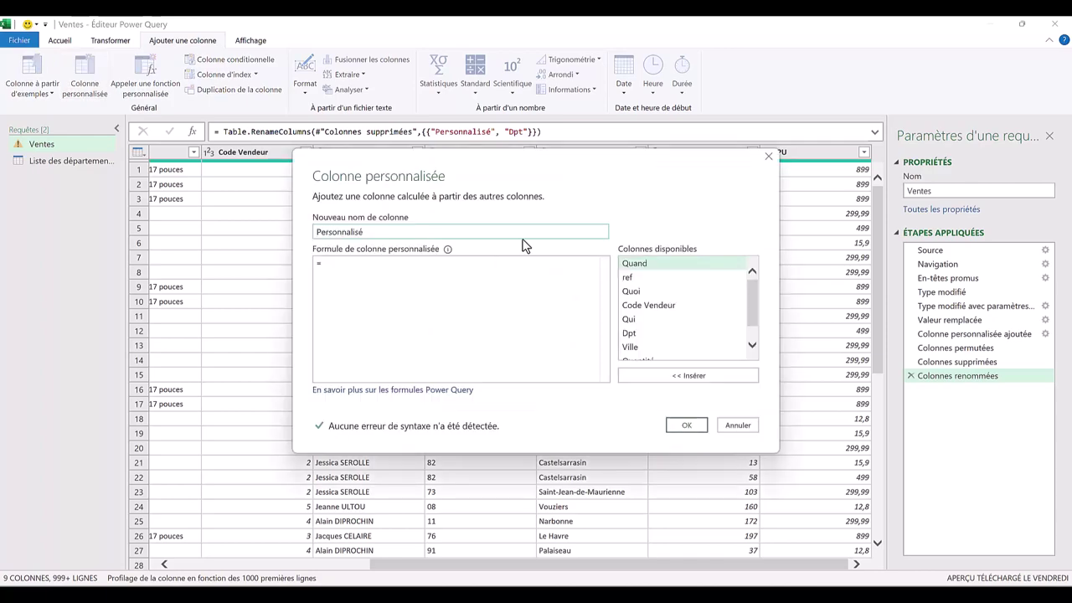
{"action": "left_click_drag", "start_coordinate": [551, 166], "coordinate": [558, 216]}
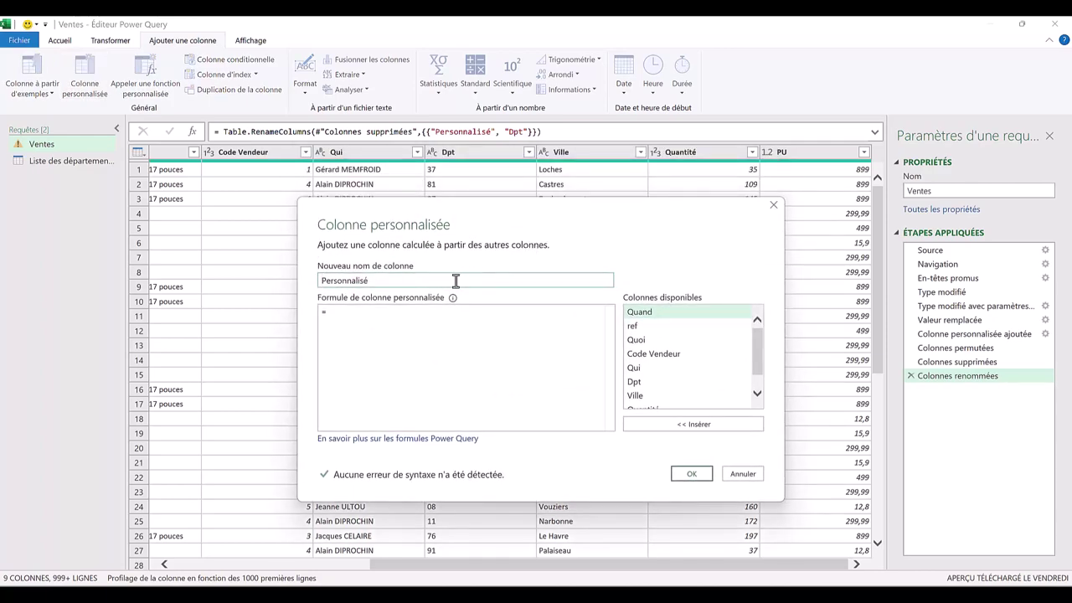
{"action": "left_click_drag", "start_coordinate": [455, 280], "coordinate": [323, 285]}
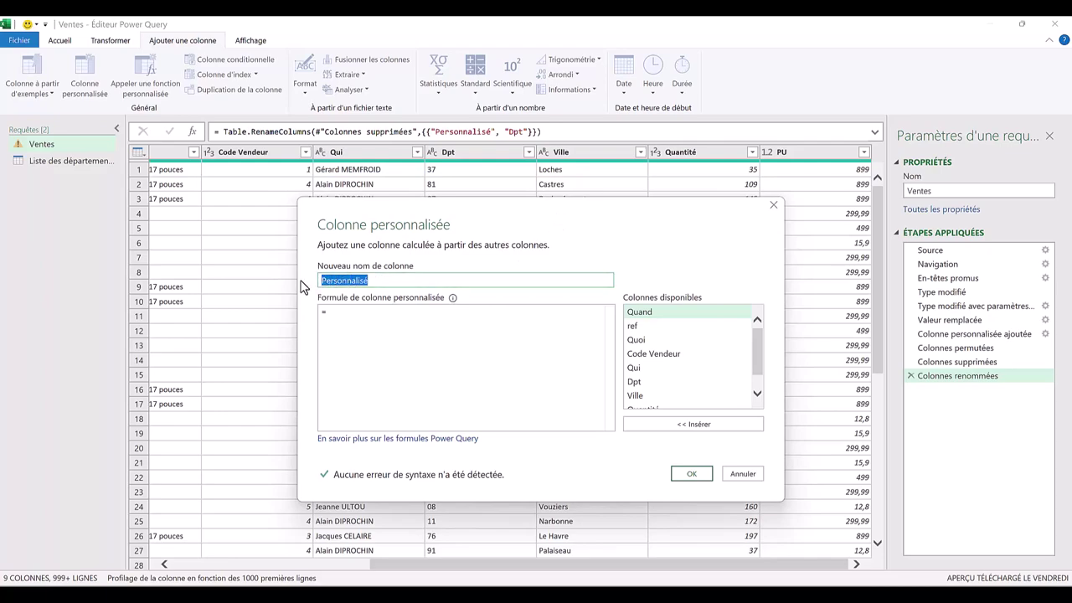
{"action": "type", "text": "Calcu"}
{"action": "type", "text": "l"}
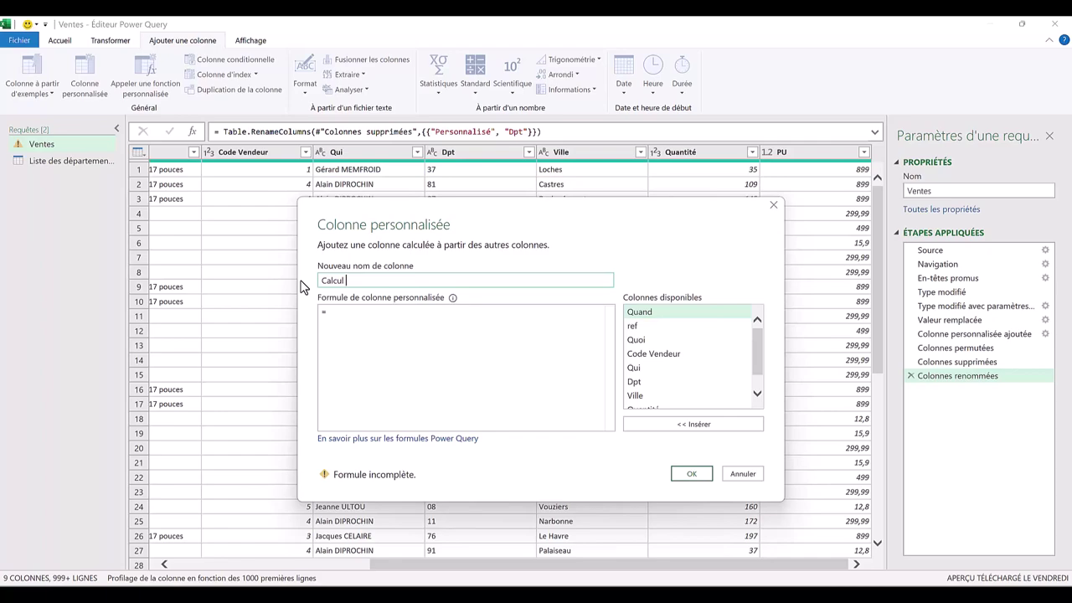
{"action": "type", "text": "Prix T"}
{"action": "type", "text": "otal"}
Step: Build the formula = [Quantité] * [PU] from the Colonnes disponibles list
{"action": "left_click", "coordinate": [340, 322]}
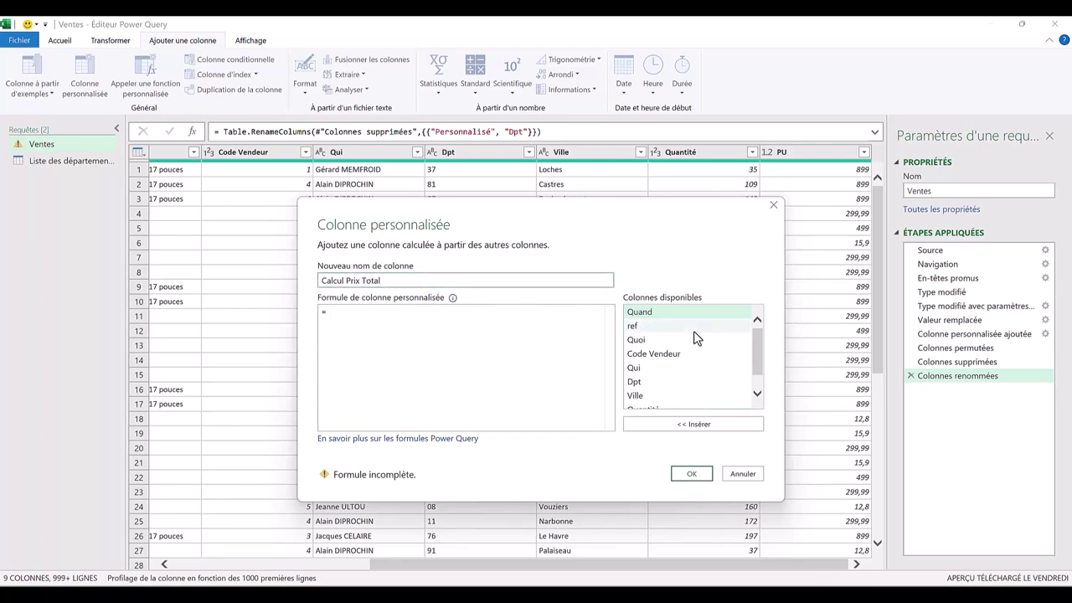
{"action": "left_click_drag", "start_coordinate": [757, 356], "coordinate": [749, 402]}
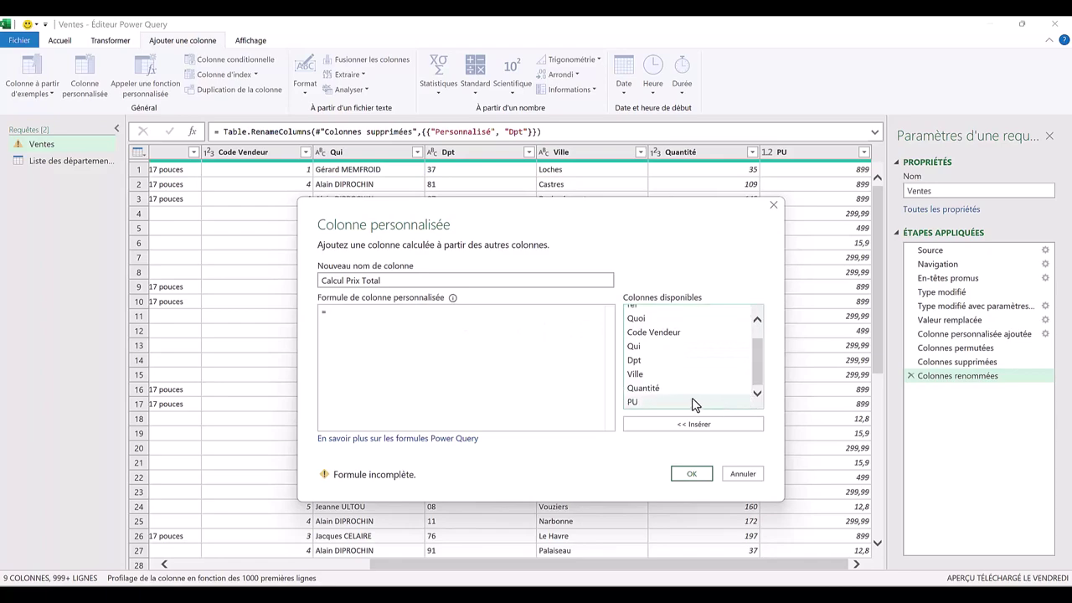
{"action": "left_click", "coordinate": [683, 389]}
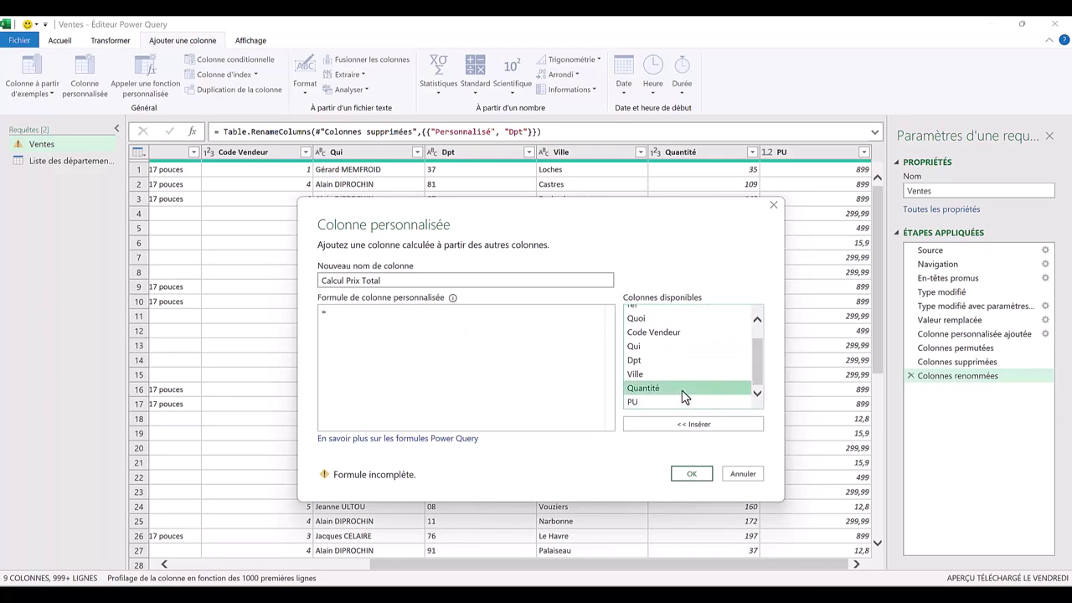
{"action": "double_click", "coordinate": [682, 390]}
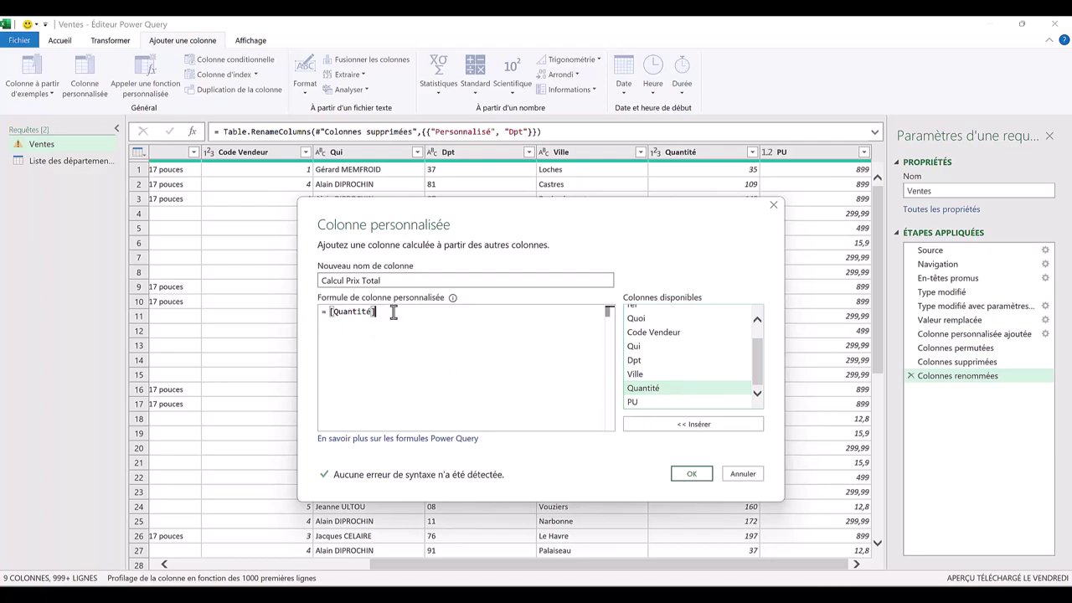
{"action": "type", "text": "*"}
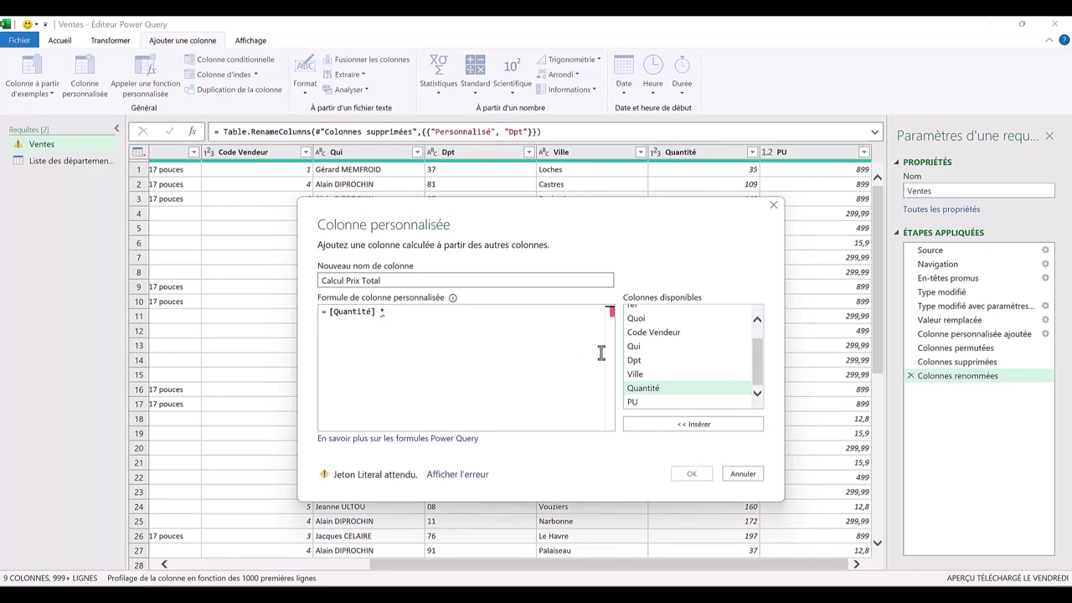
{"action": "left_click", "coordinate": [664, 401]}
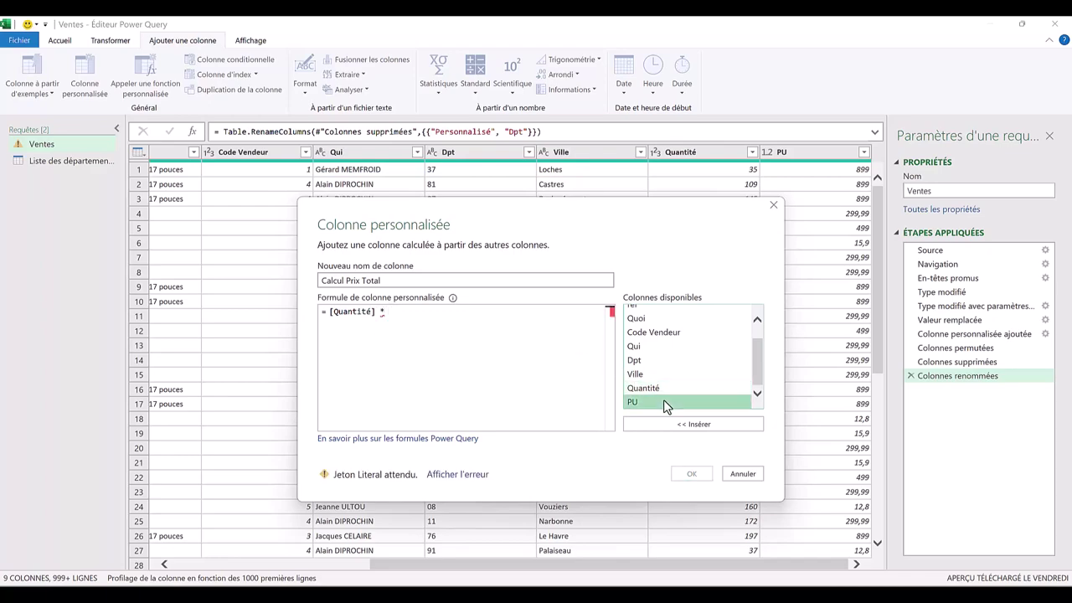
{"action": "double_click", "coordinate": [663, 401]}
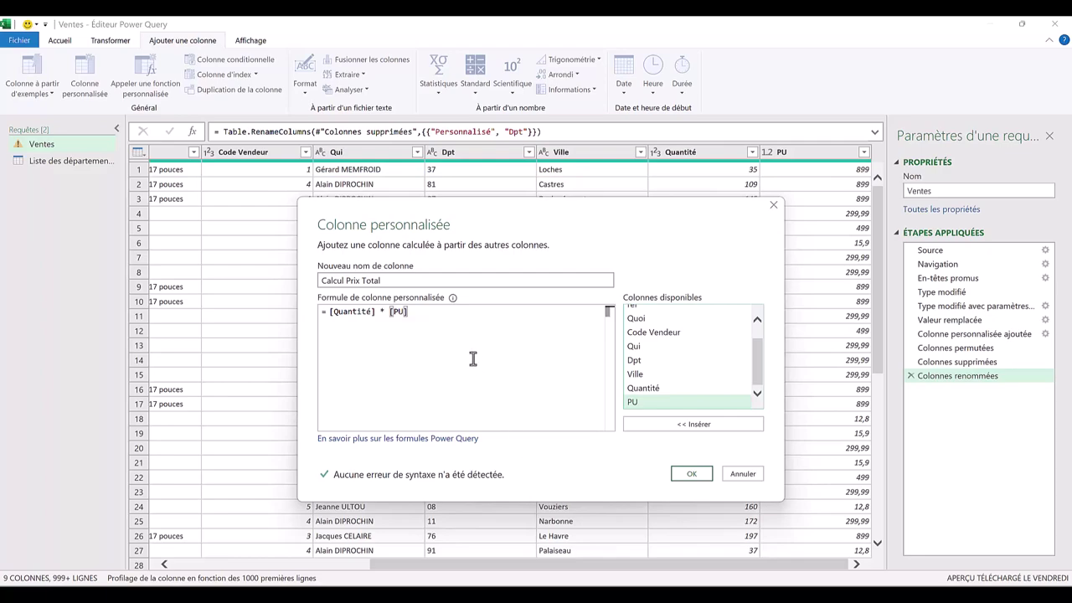
Step: Confirm the dialog so the Calcul Prix Total column appears as a Personnalisée ajoutée step
{"action": "left_click", "coordinate": [699, 475]}
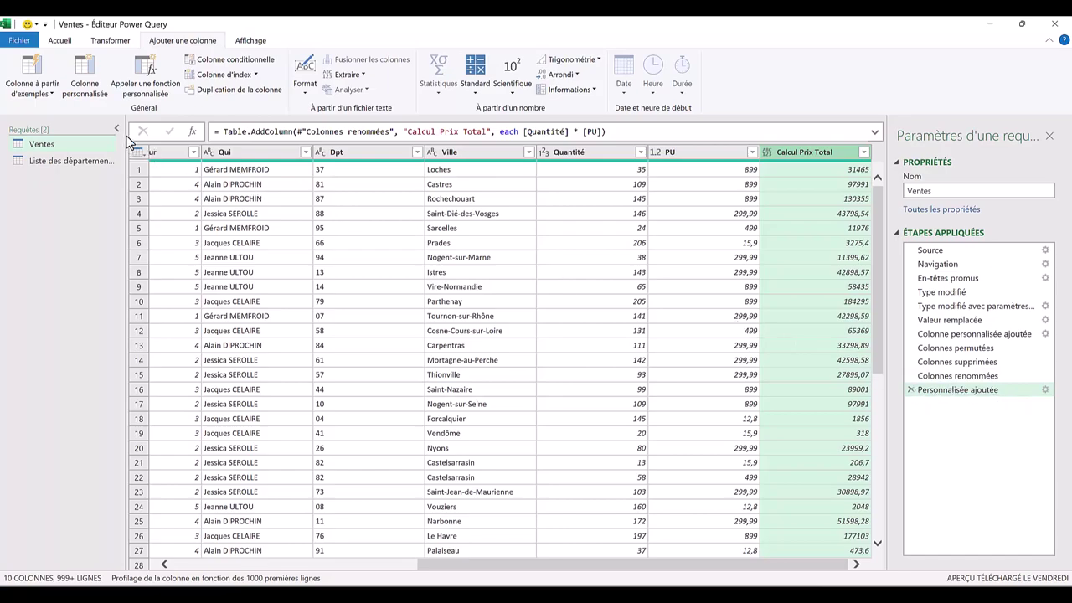
{"action": "left_click", "coordinate": [73, 42]}
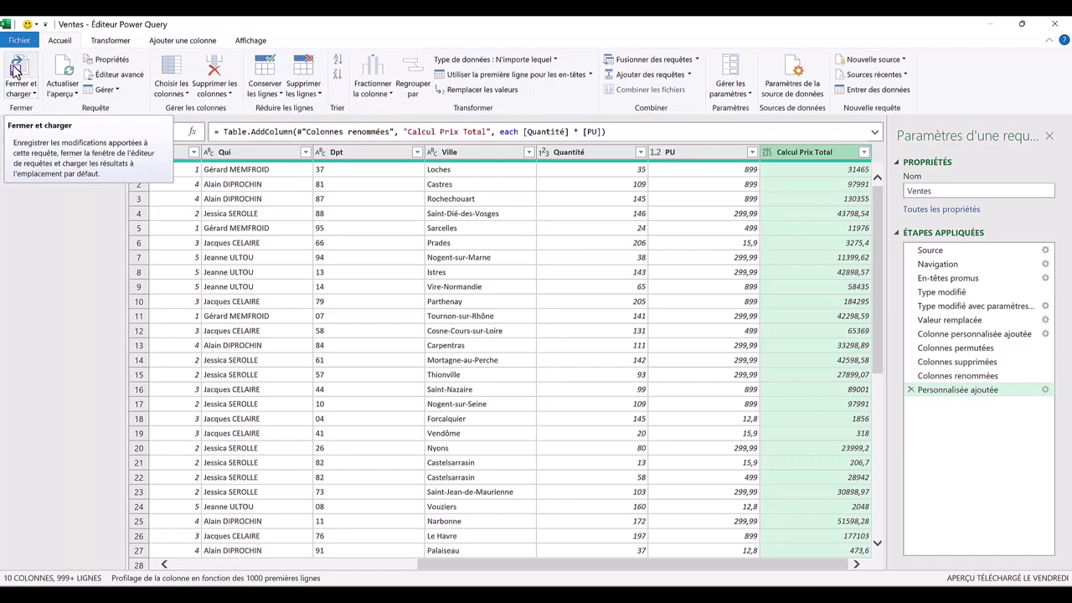
Step: Use Fermer et charger to return the updated Ventes table to the worksheet
{"action": "left_click", "coordinate": [15, 72]}
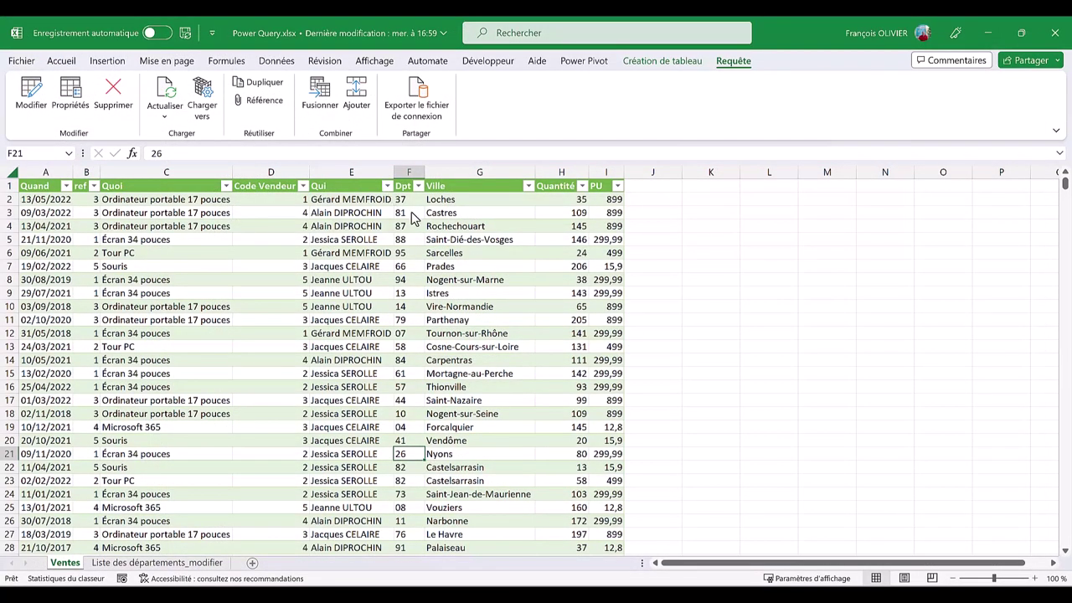